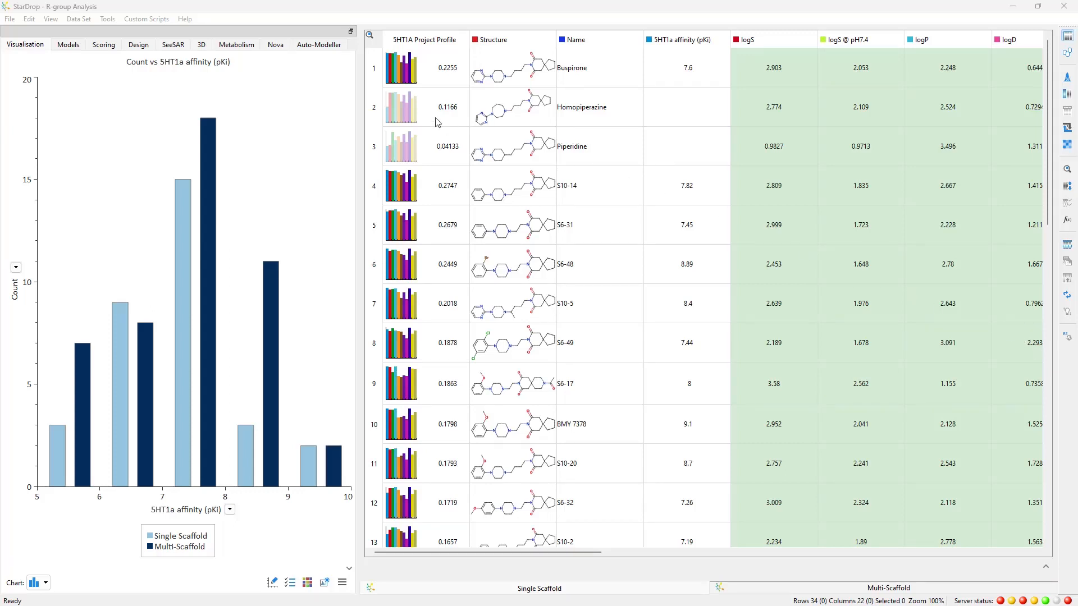
- Start an R-group decomposition from Buspirone, lassoing the piperazine, its connecting chain and the dione ring as the scaffold
click(379, 84)
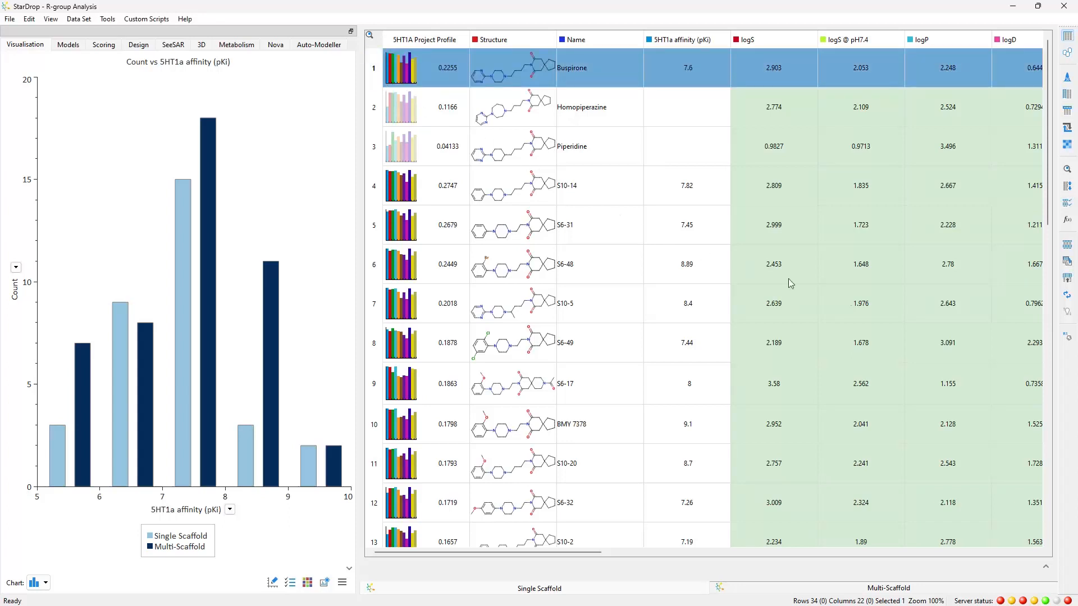
click(1069, 337)
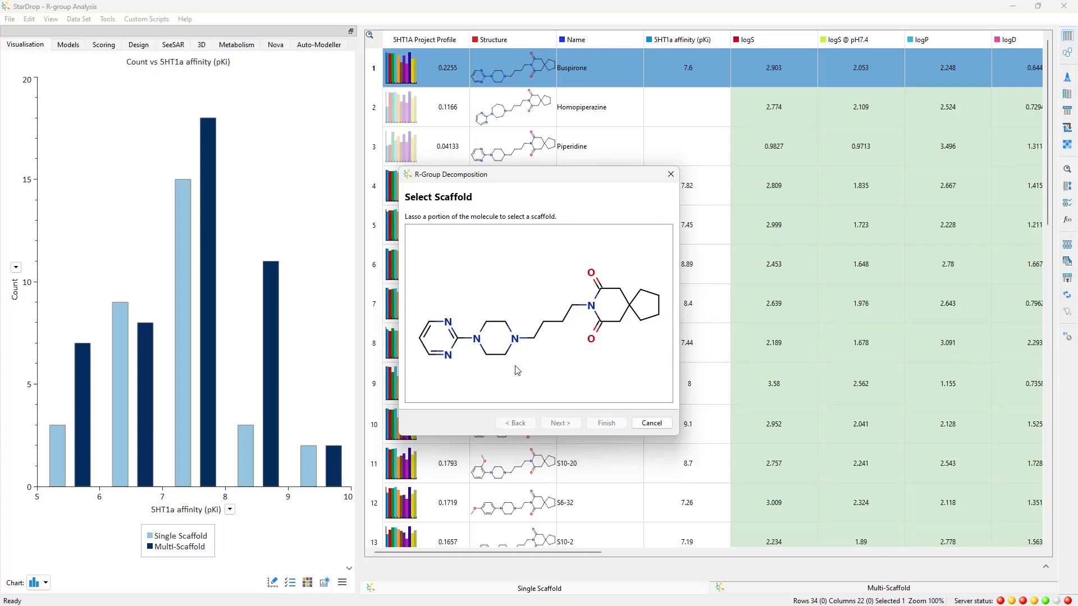
mouse_move(517, 371)
mouse_down()
mouse_move(473, 372)
mouse_move(474, 312)
mouse_move(514, 326)
mouse_move(519, 368)
mouse_up()
mouse_move(588, 261)
mouse_down()
mouse_move(581, 345)
mouse_move(608, 349)
mouse_move(633, 315)
mouse_move(611, 263)
mouse_move(591, 261)
mouse_move(587, 273)
mouse_up()
click(561, 423)
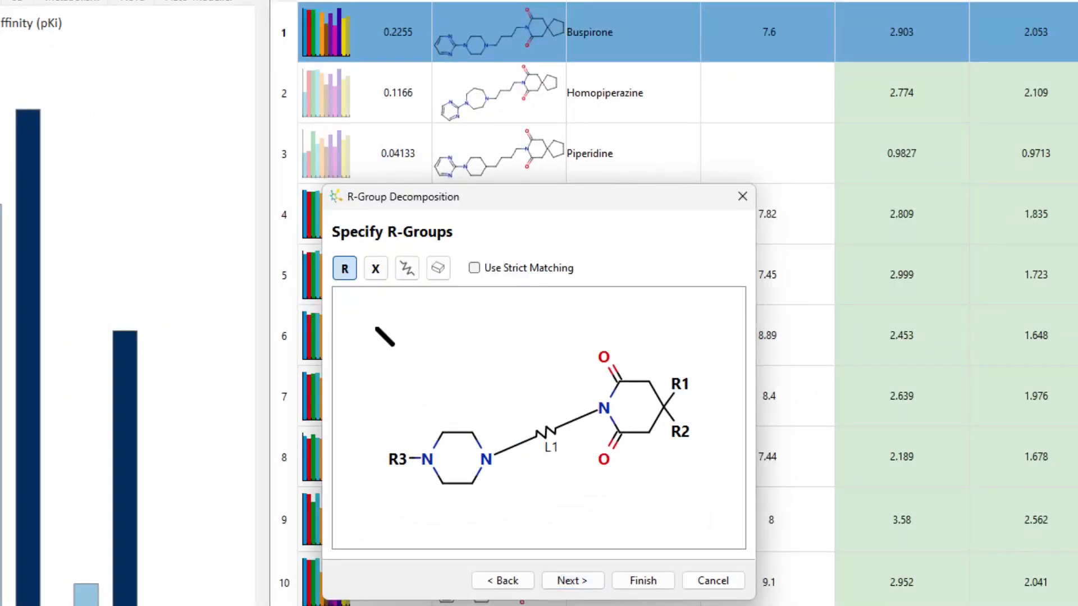
- Mark the chain-side piperazine nitrogen as variable atom x1 and the adjacent ring carbons as linker L2, and finish the decomposition
click(376, 269)
click(482, 458)
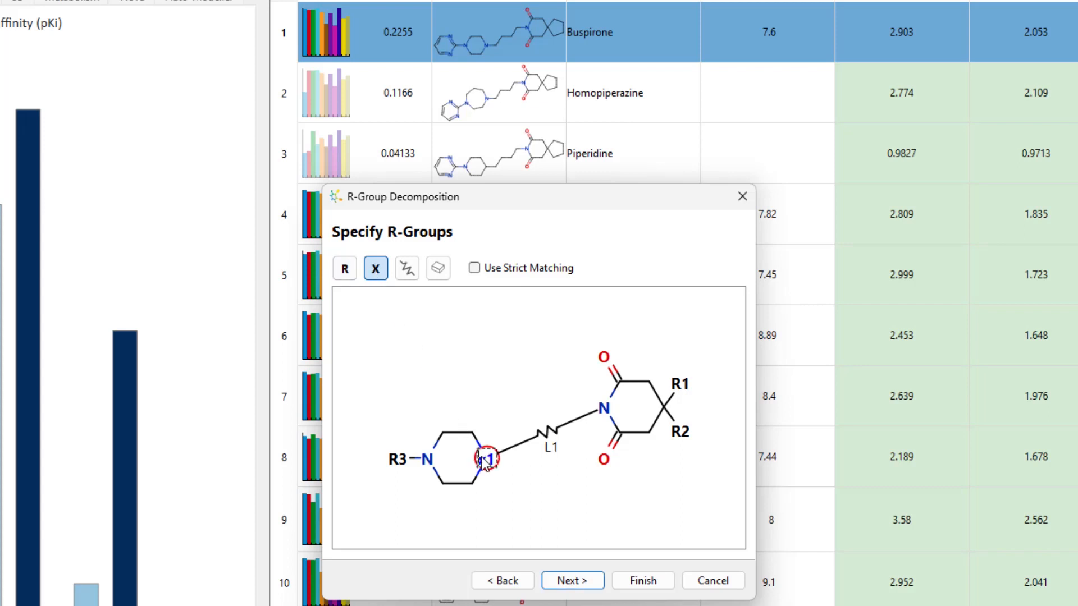
click(411, 270)
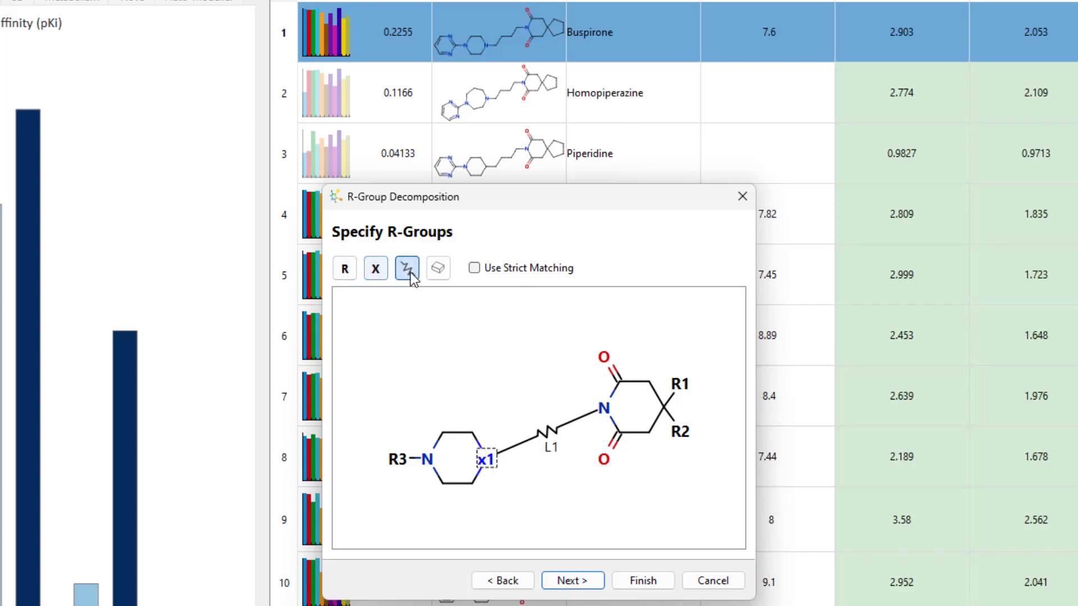
click(464, 439)
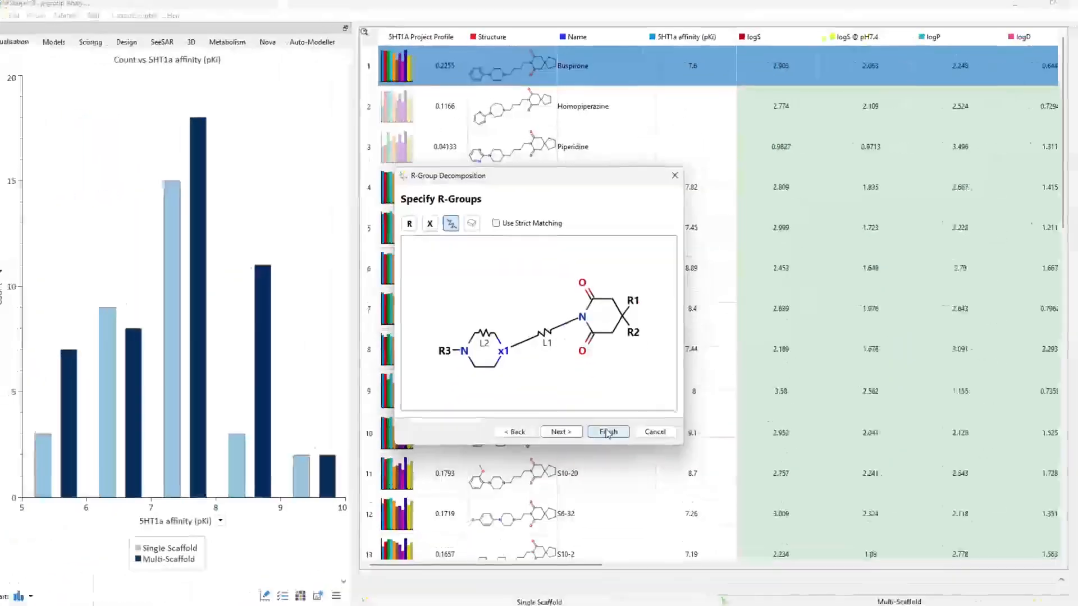
click(606, 424)
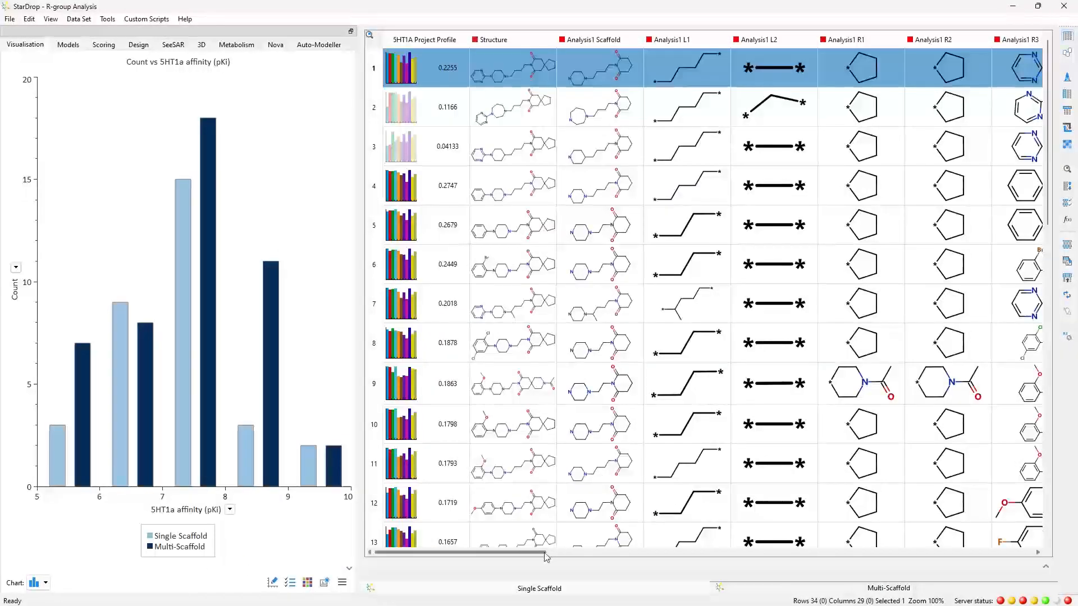
mouse_move(553, 554)
mouse_down()
mouse_move(612, 557)
mouse_move(535, 564)
mouse_up()
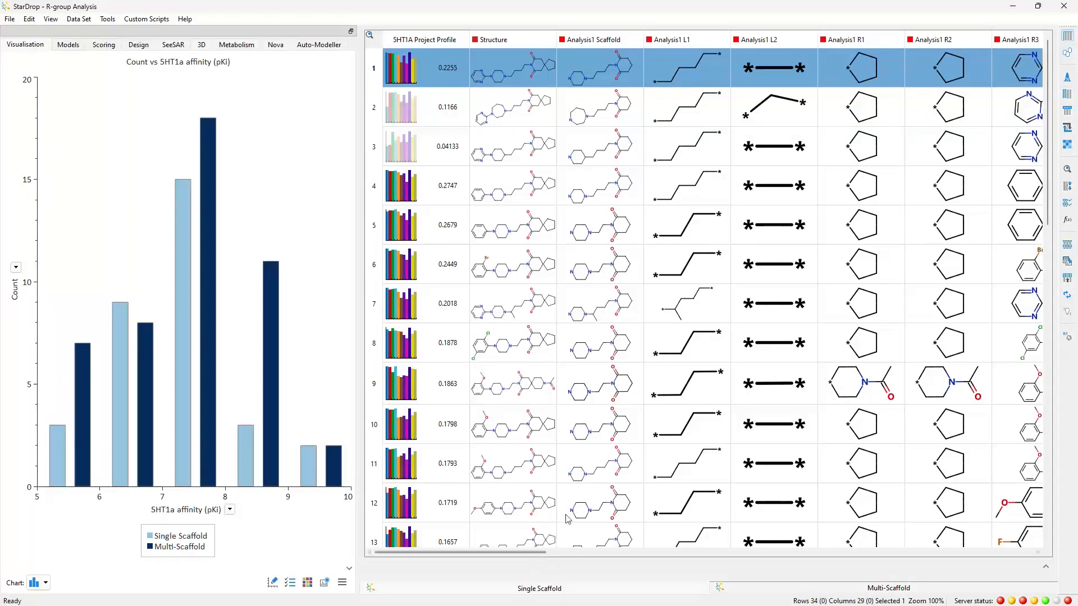
- Show the R-group scaffold for the Analysis1 L1 column and dock it above the chart
mouse_move(665, 397)
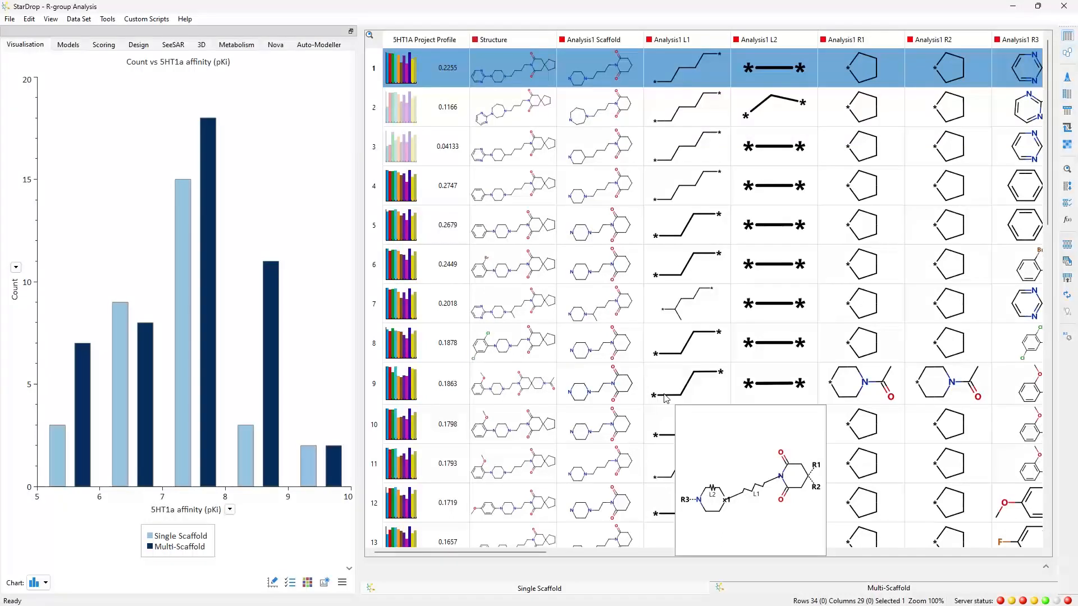
right_click(701, 38)
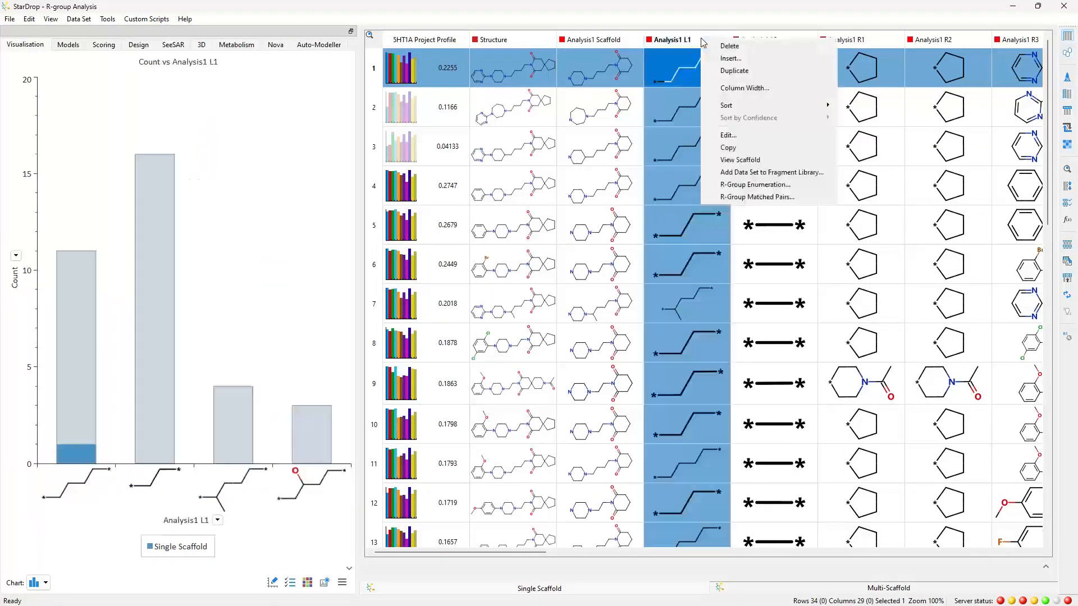
click(744, 160)
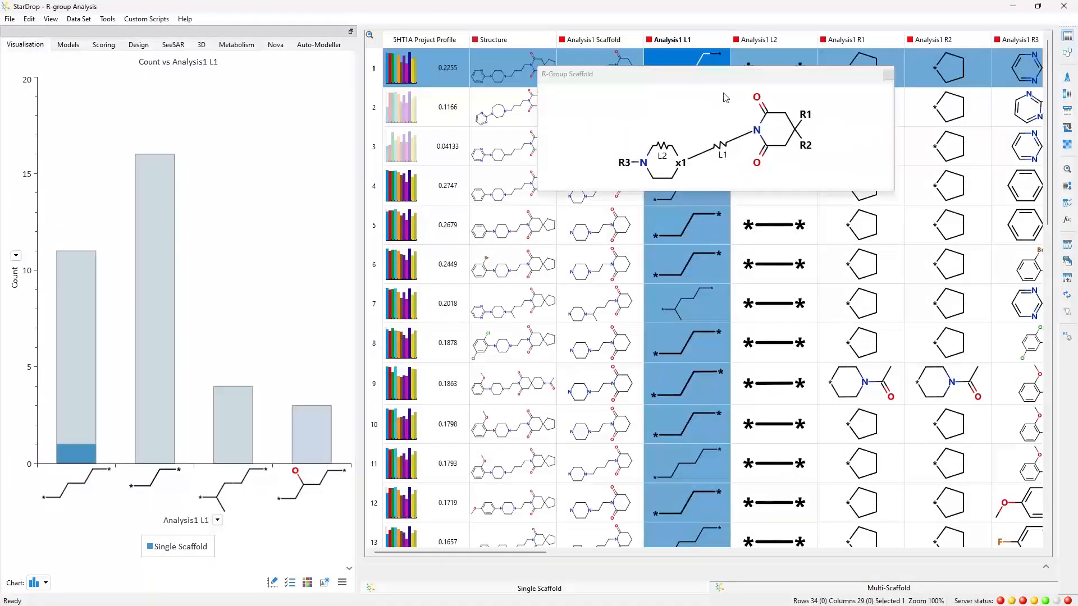
drag(718, 74, 181, 46)
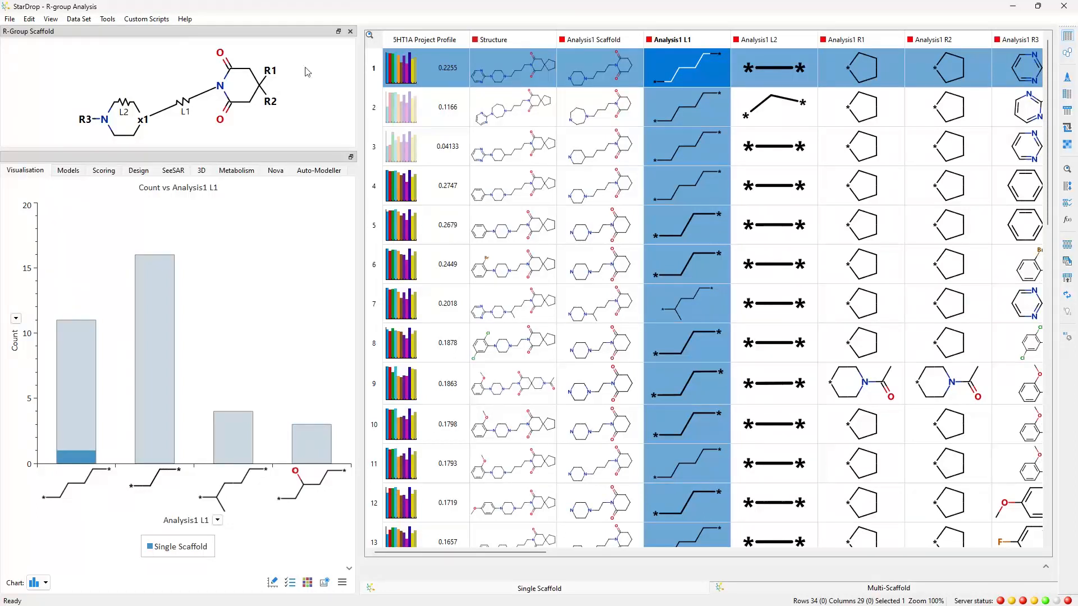
- Plot 5HT1a affinity (pKi) against Analysis1 R3 as a box plot, with no compound rows selected
click(1013, 44)
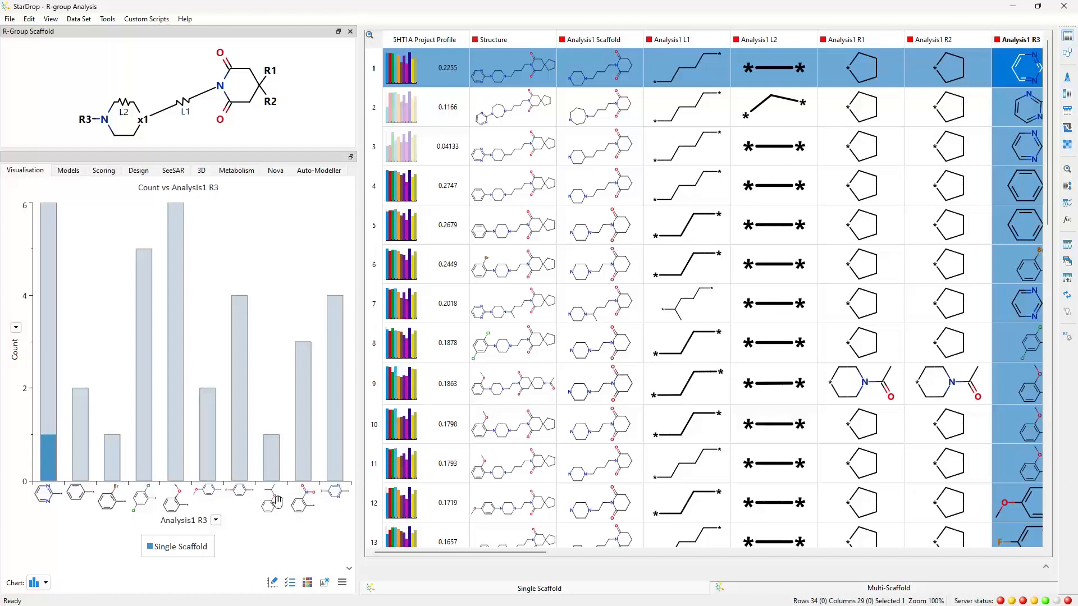
mouse_move(267, 505)
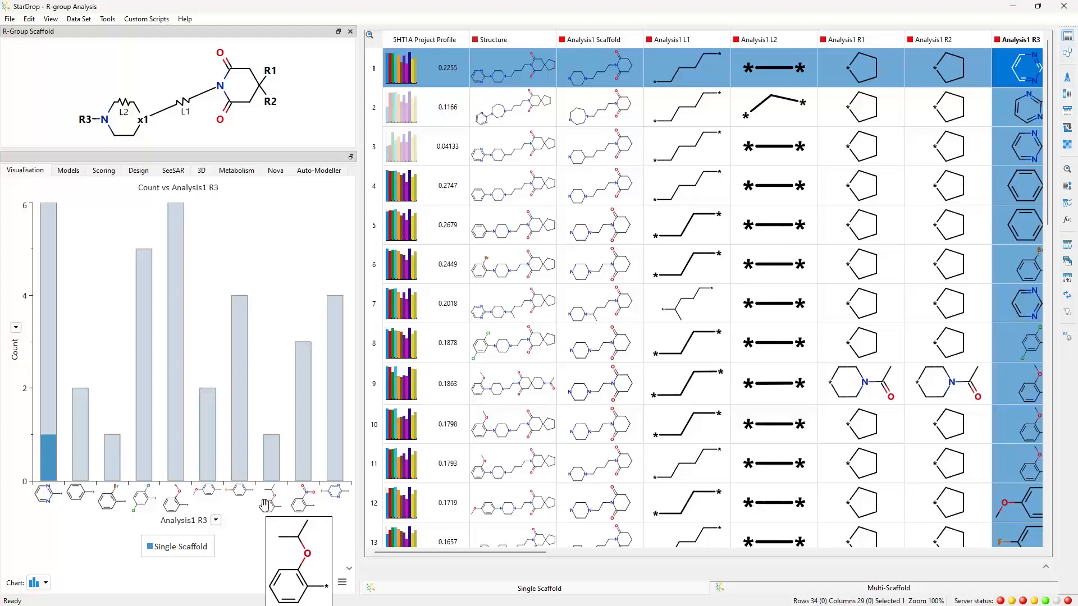
click(46, 583)
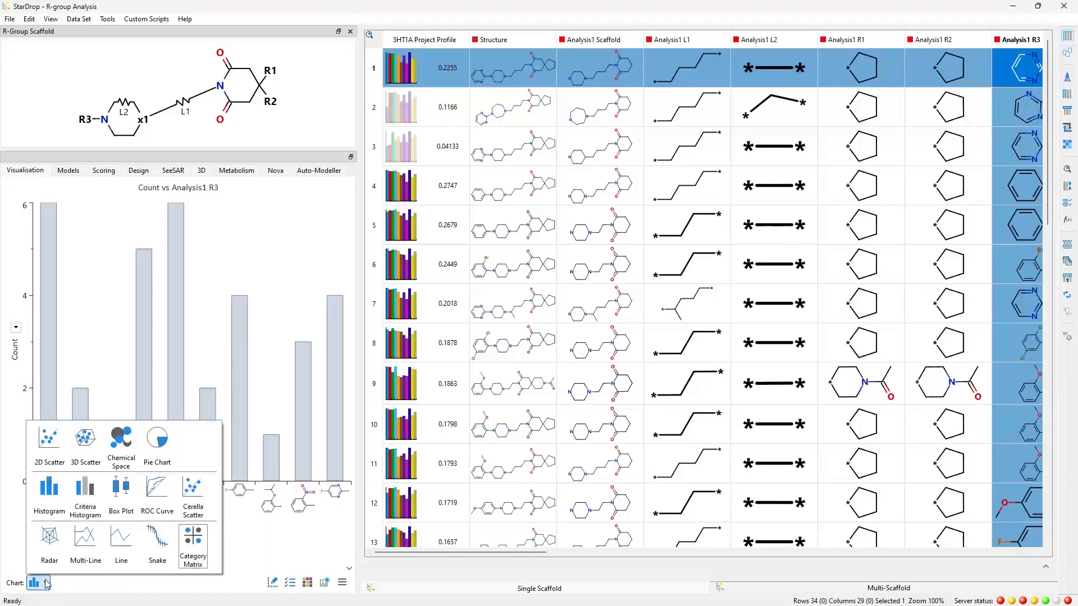
click(119, 496)
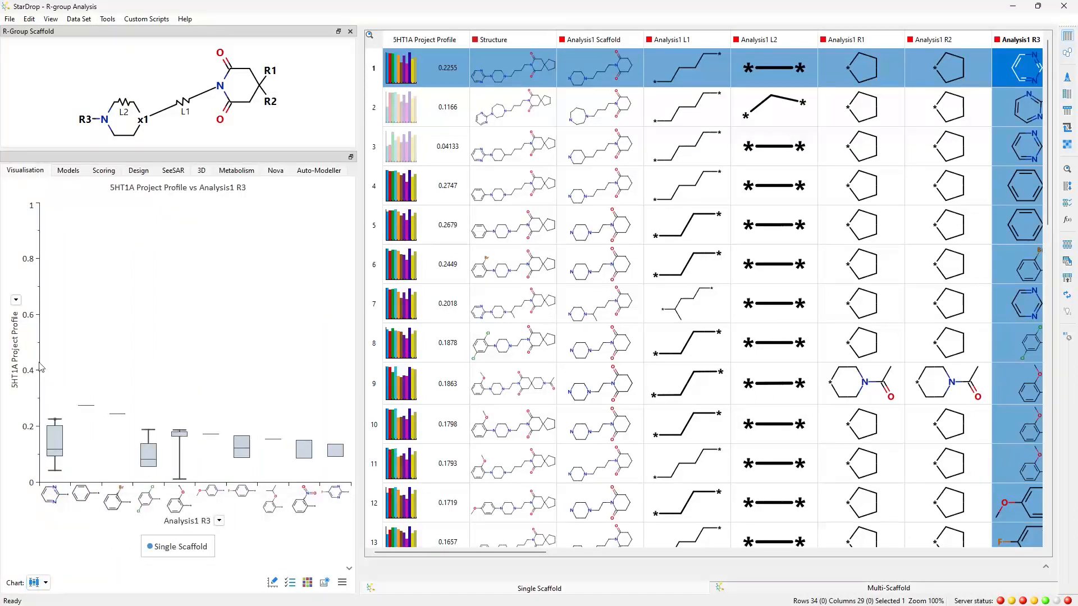
click(16, 299)
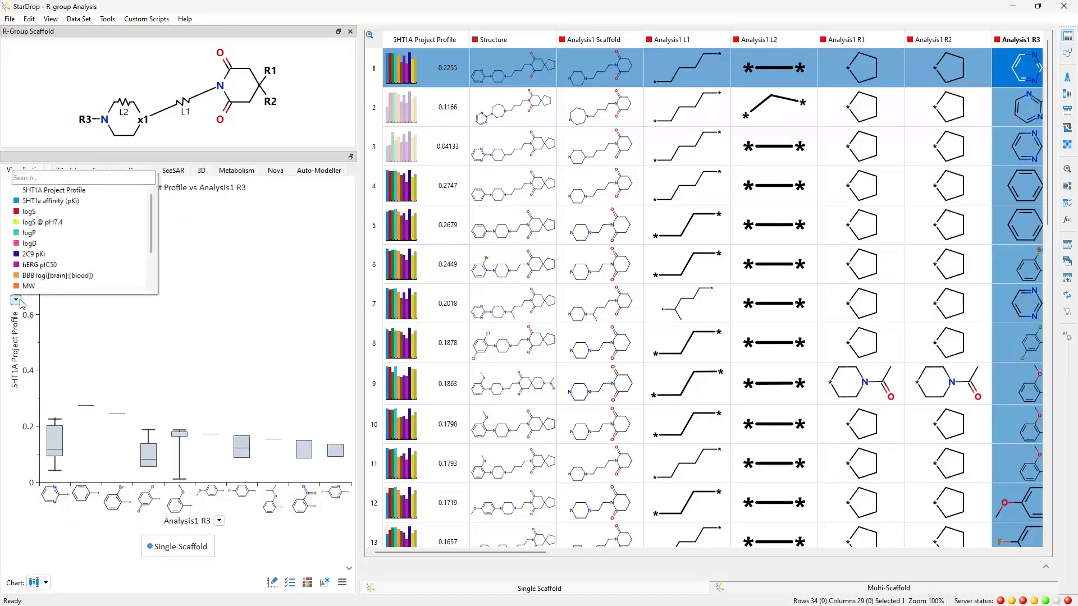
click(50, 207)
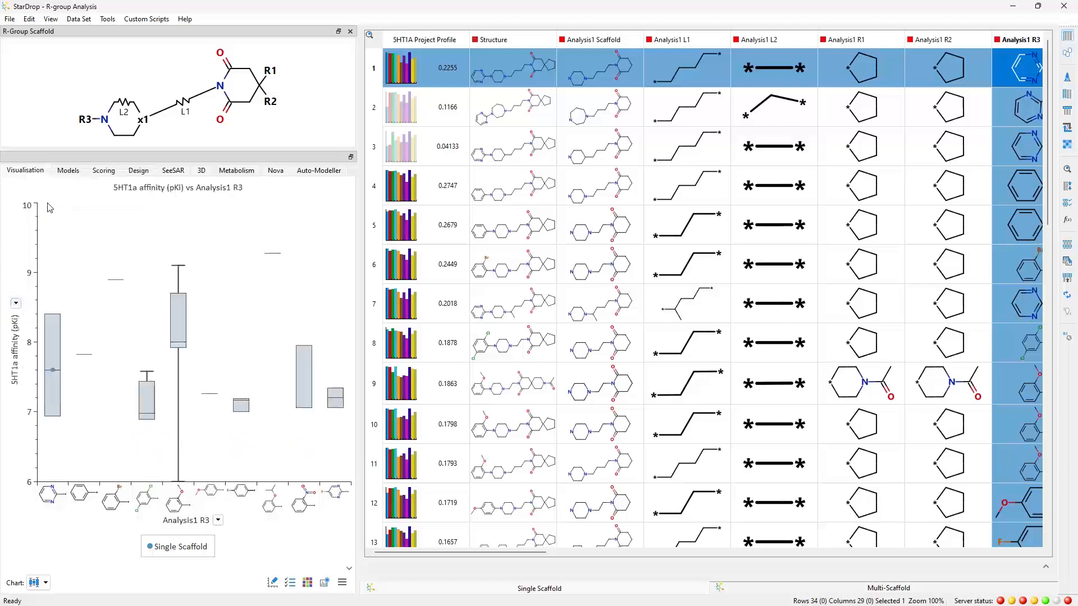
click(56, 224)
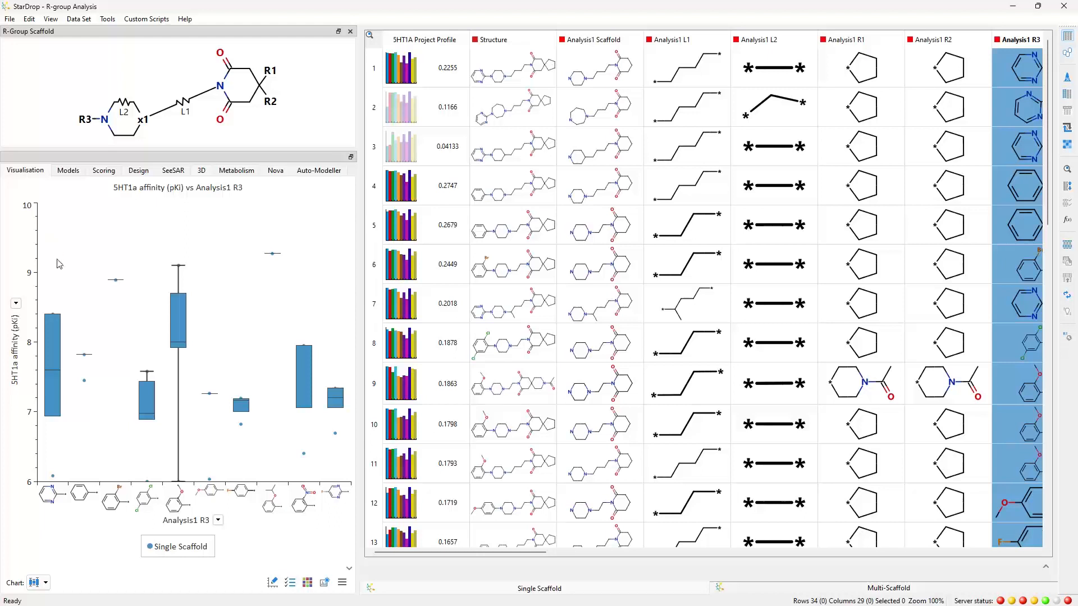
- Switch the chart to a category matrix with Analysis1 L1 across the columns and Analysis1 R3 down the rows
click(46, 583)
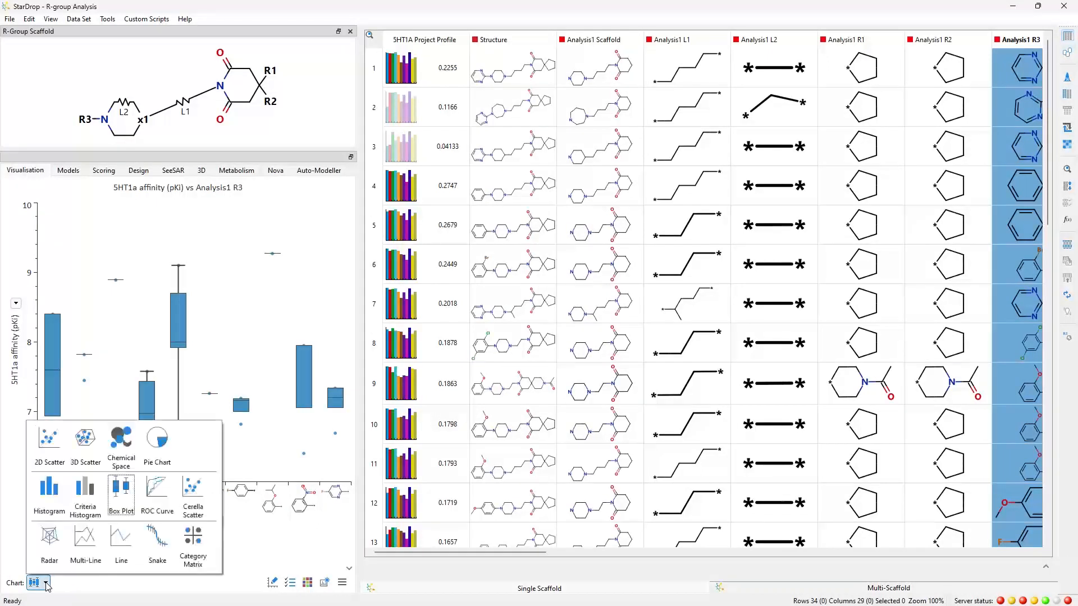
click(190, 543)
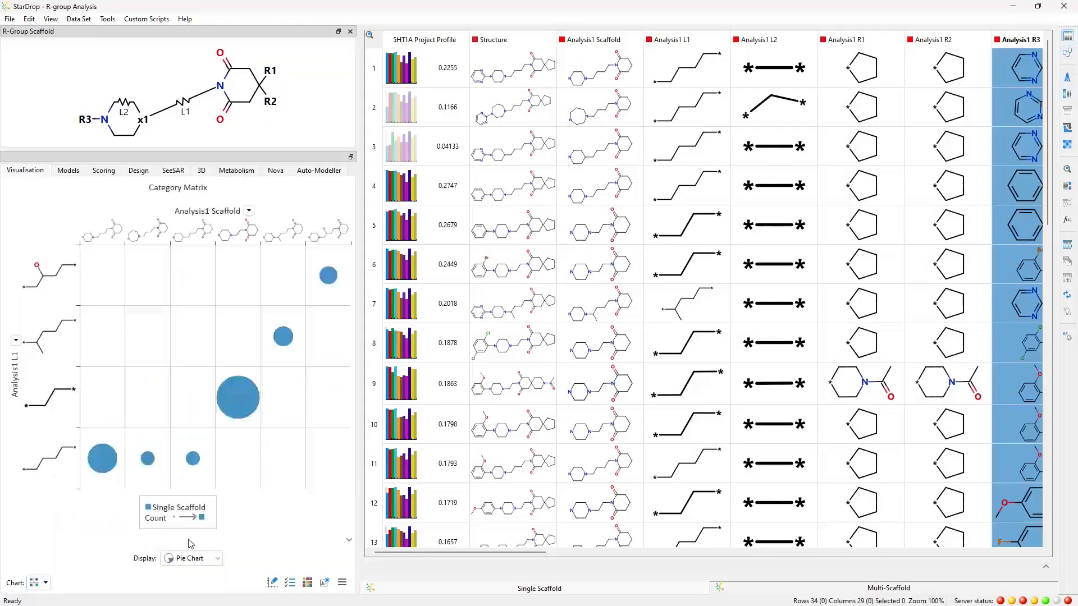
click(249, 211)
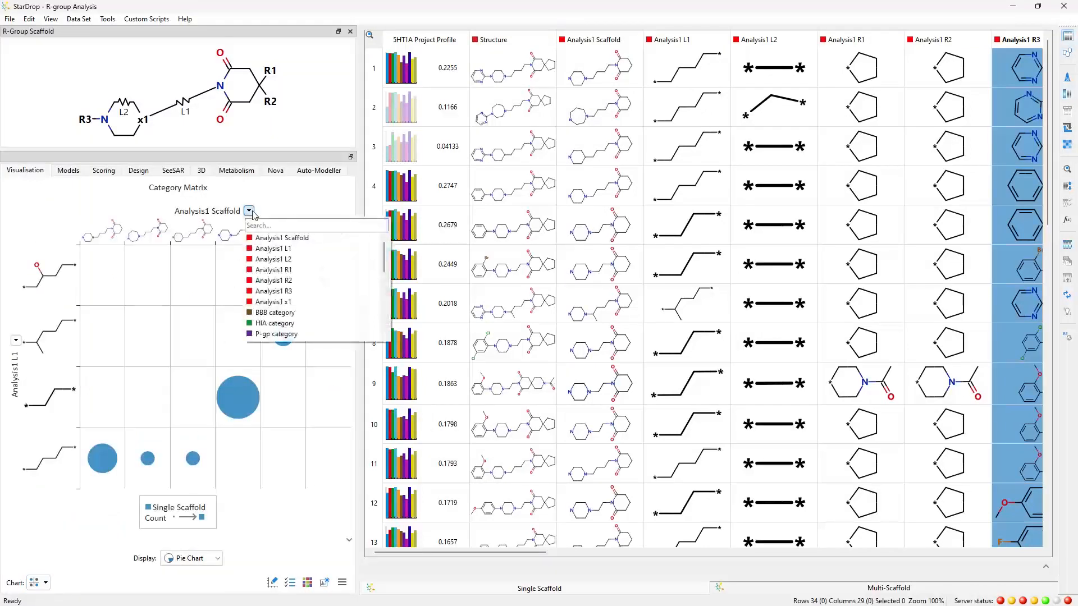
click(267, 249)
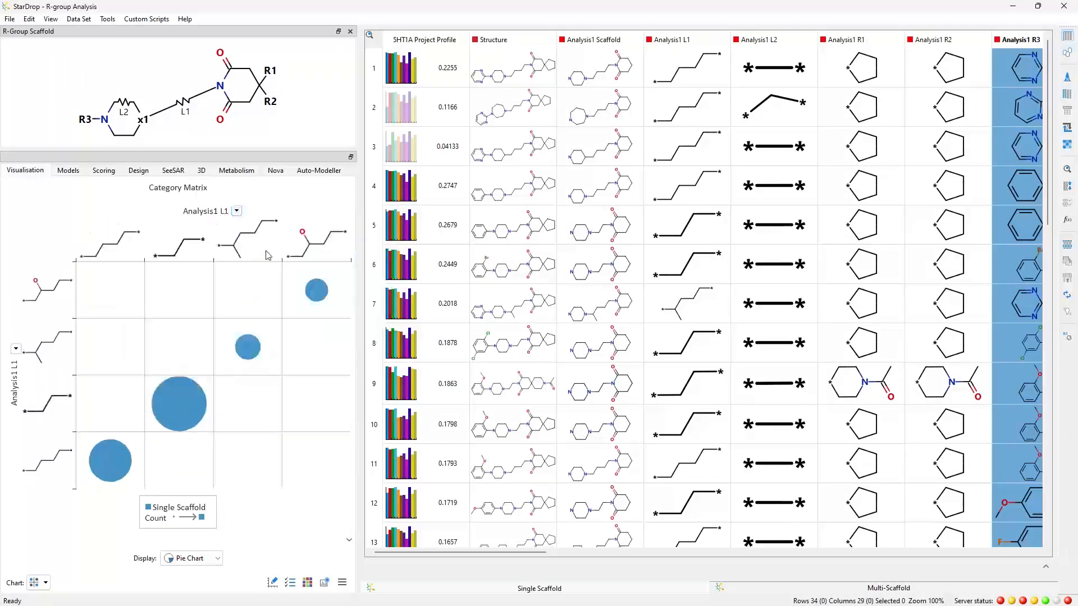
click(16, 348)
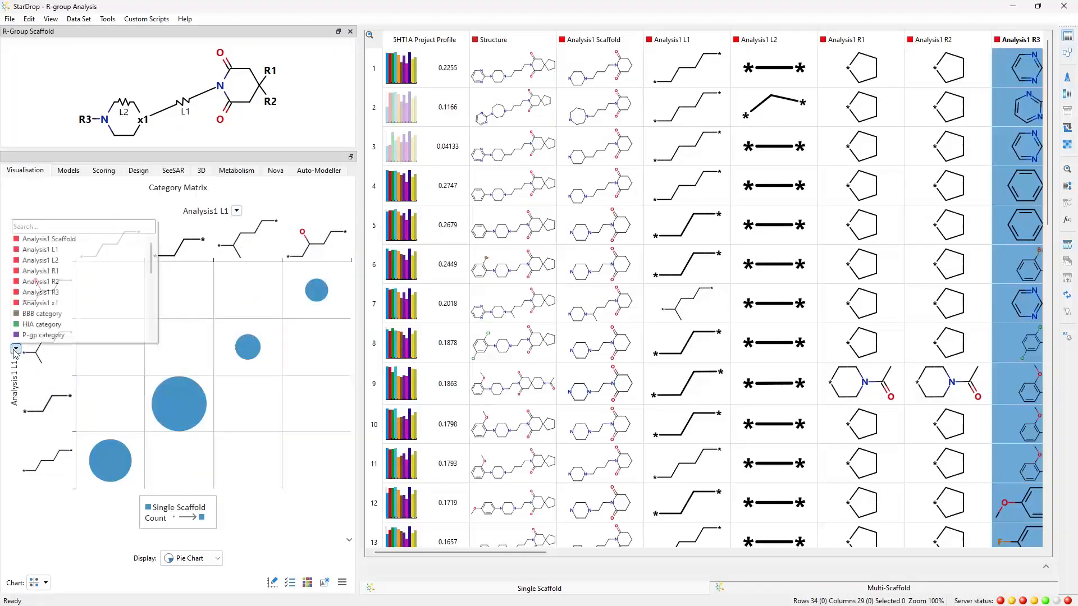
click(27, 294)
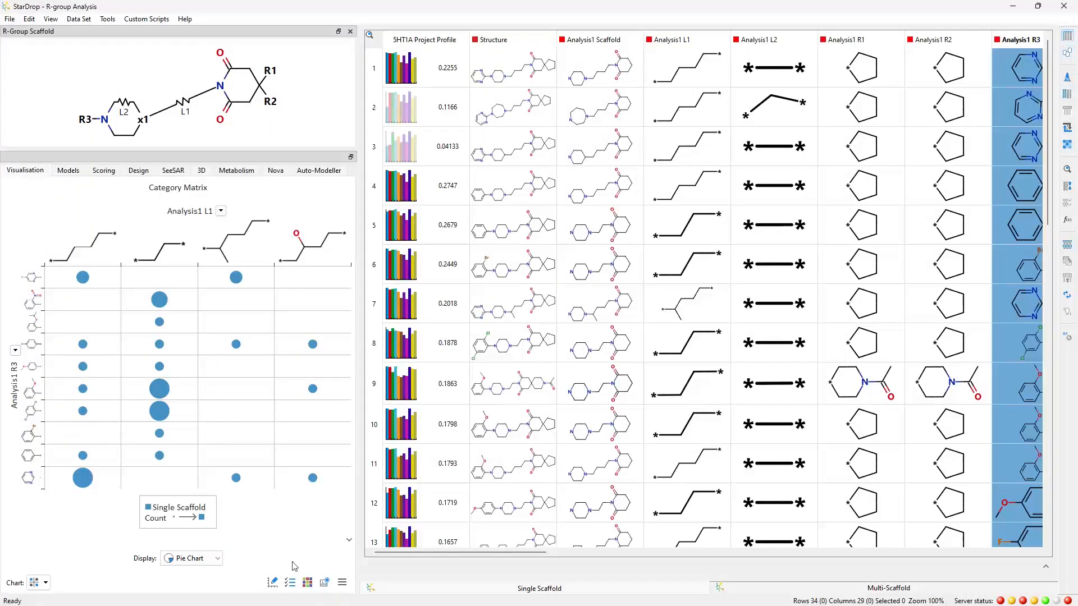
- Colour the category matrix by 5HT1a affinity (pKi) and display each cell as a histogram
click(307, 582)
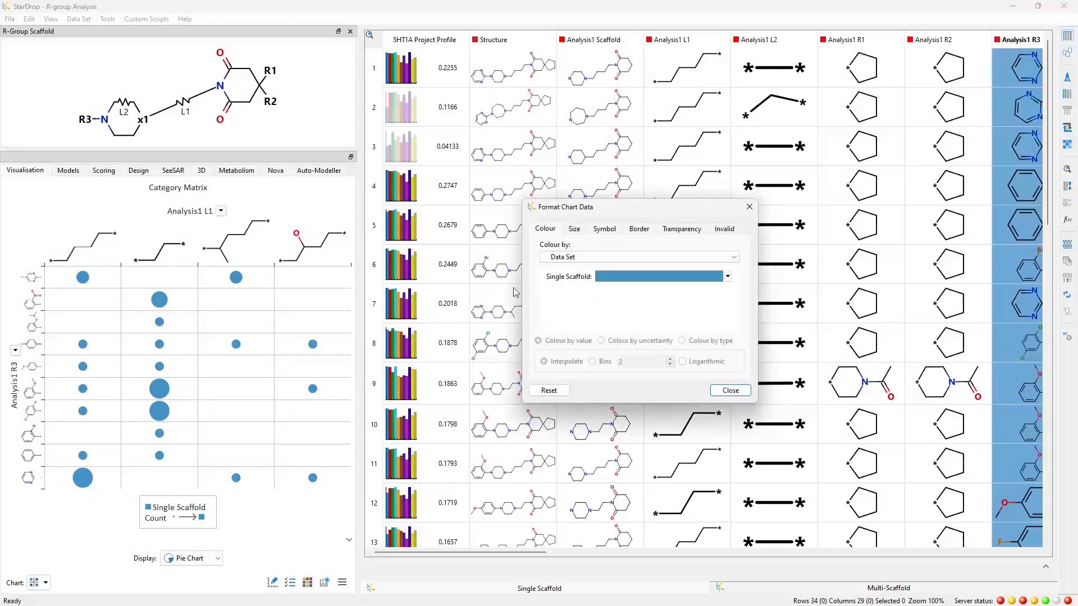
click(604, 260)
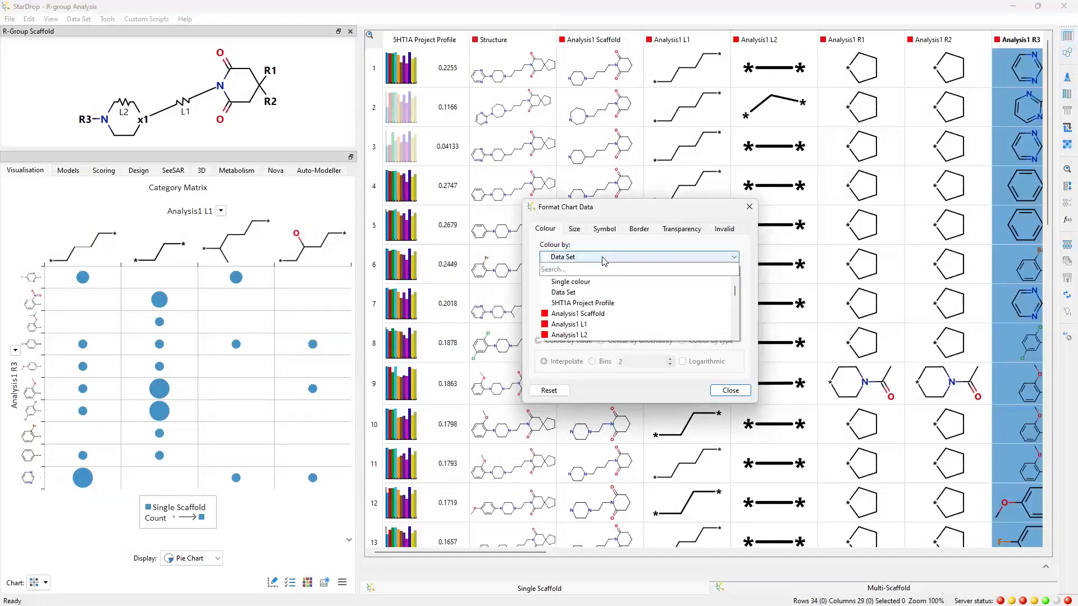
scroll(600, 303, down, 5)
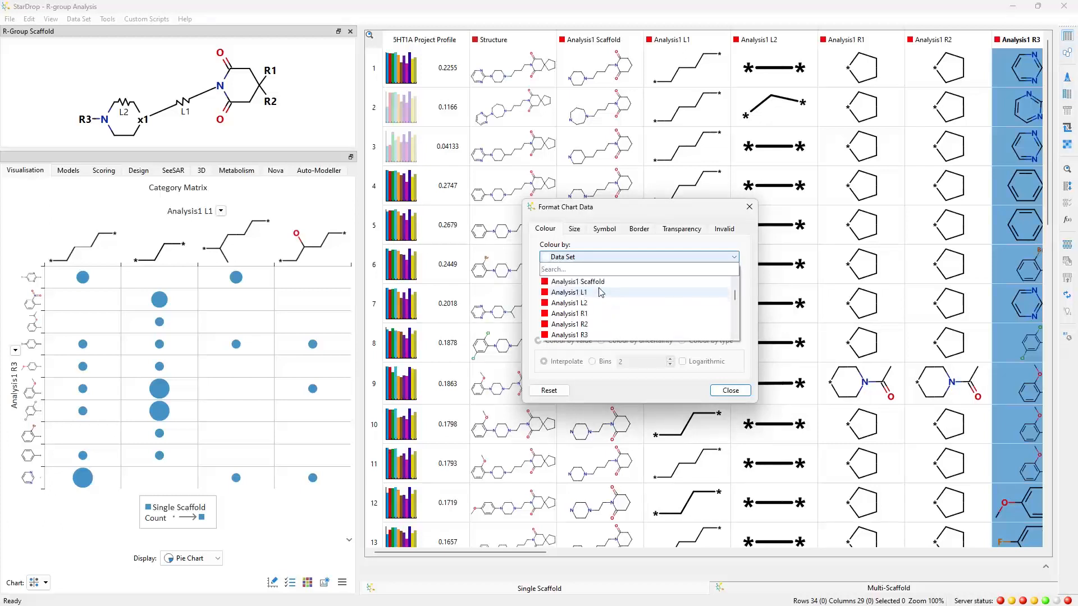
click(587, 336)
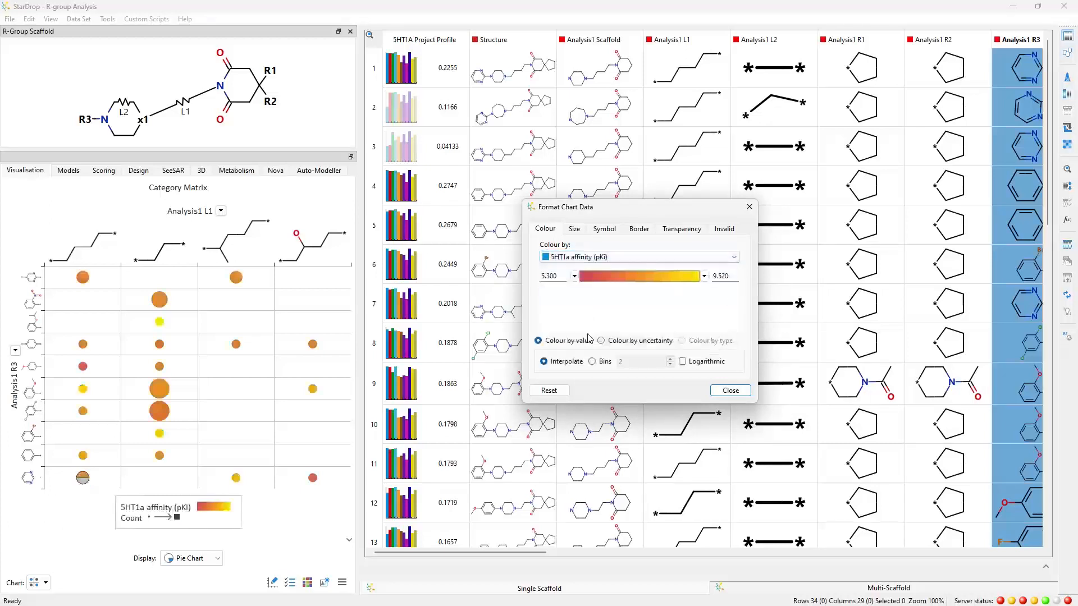
click(721, 391)
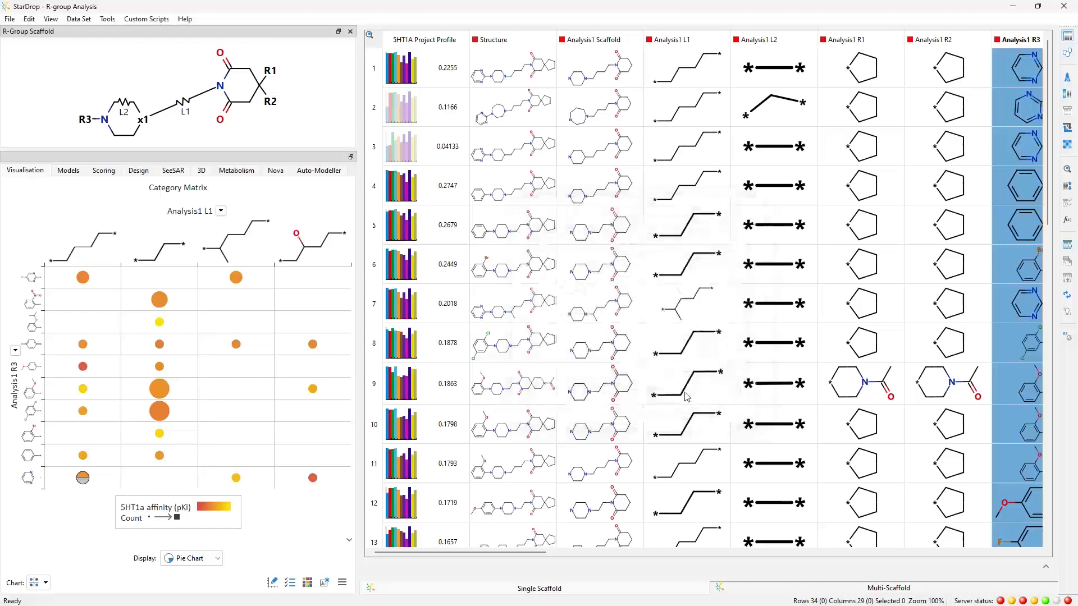
click(218, 559)
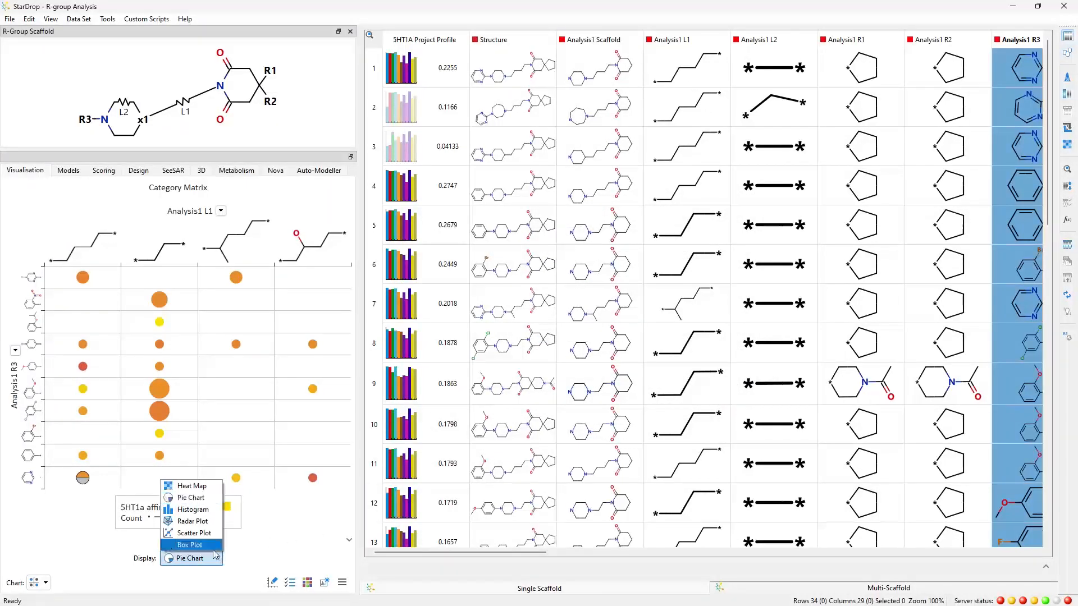
click(204, 513)
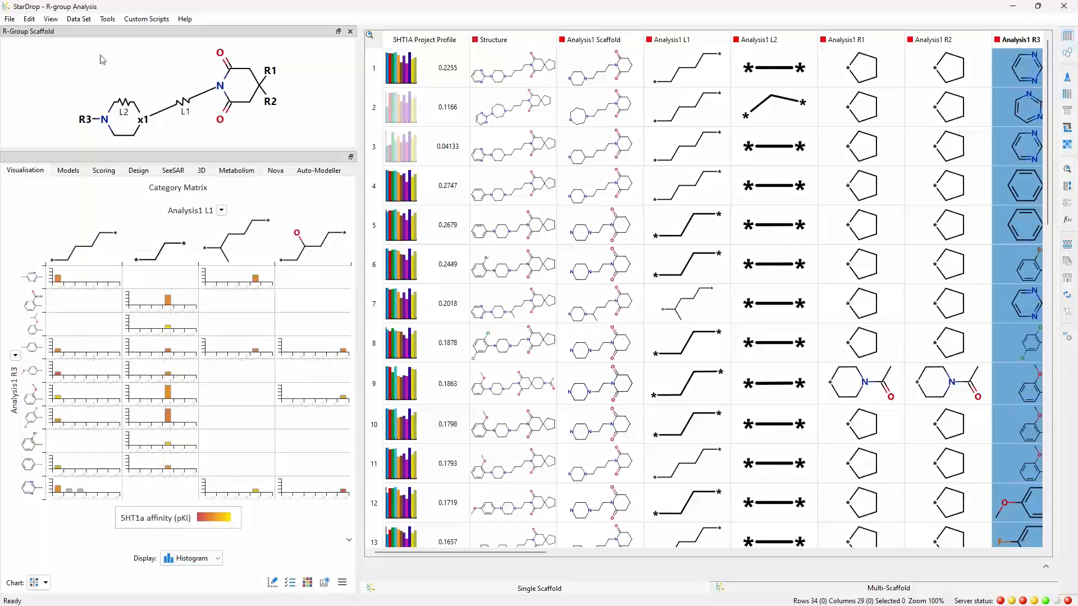
- Enumerate all possible R-group combinations of Analysis1 and append them to the current data set
click(107, 19)
mouse_move(122, 36)
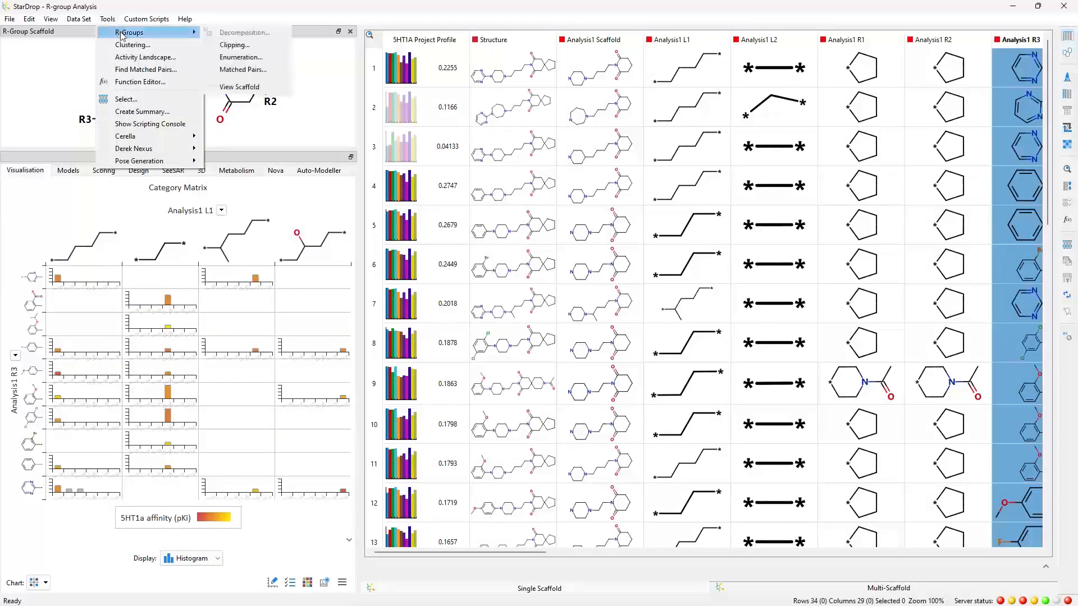
click(238, 58)
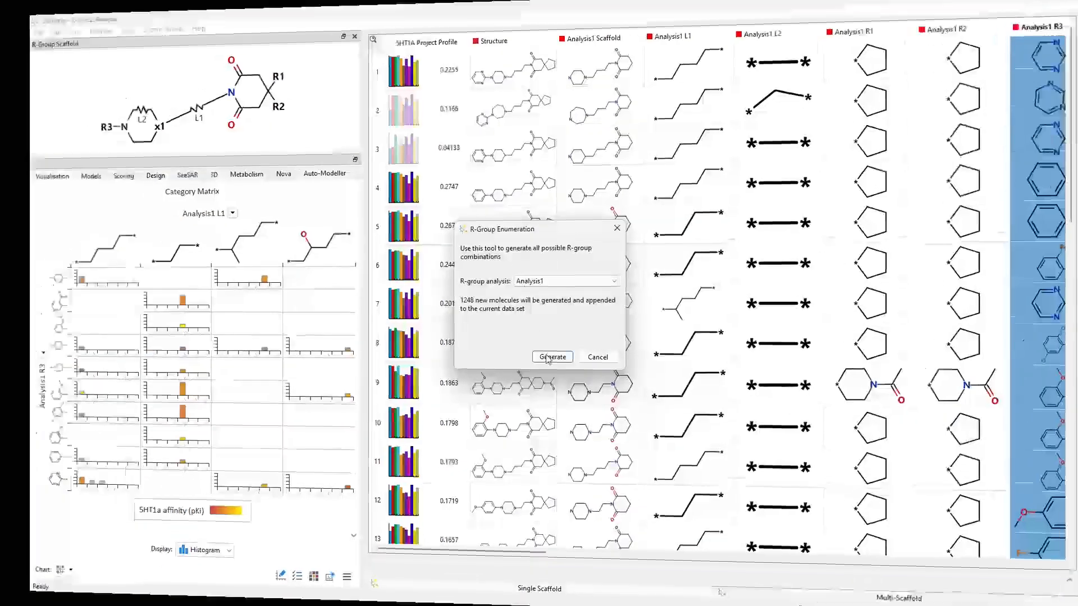
click(548, 357)
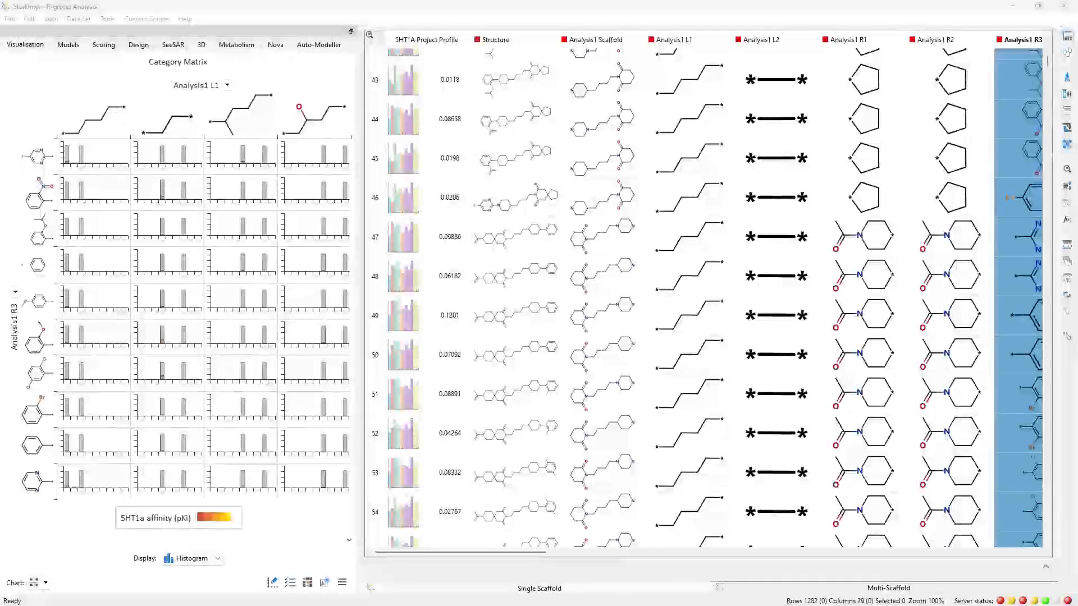